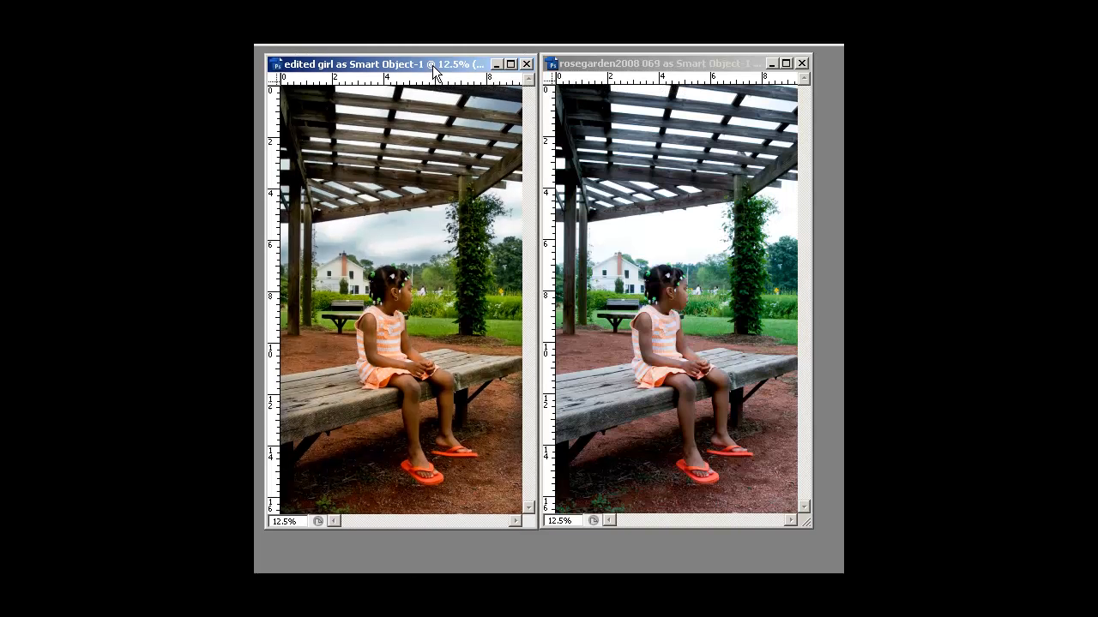
{"action": "left_click_drag", "start_coordinate": [655, 73], "coordinate": [661, 71]}
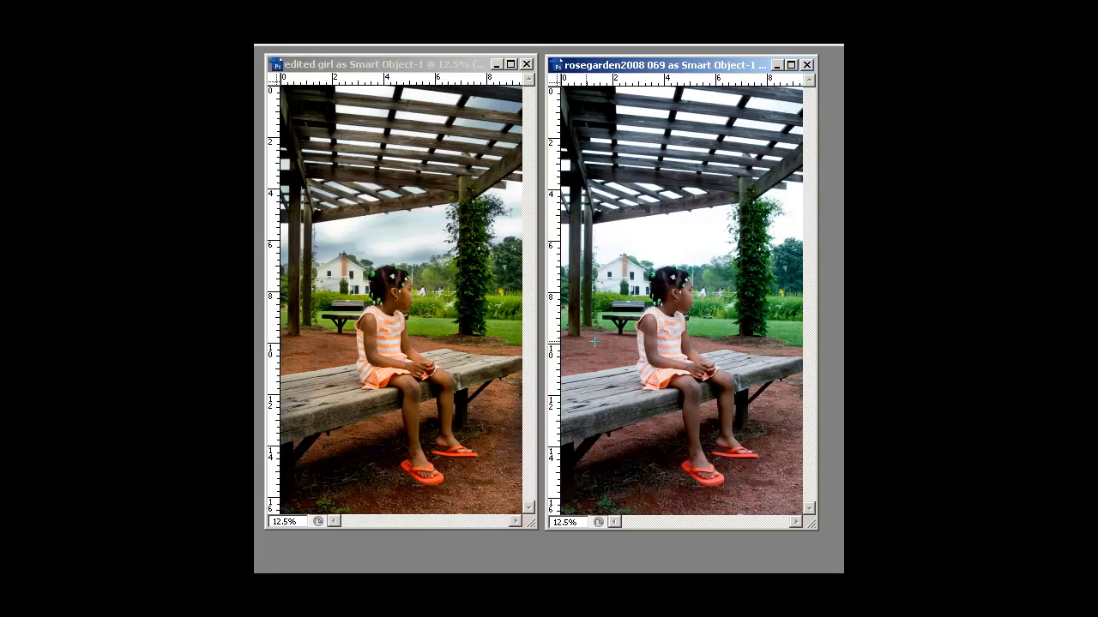
{"action": "left_click_drag", "start_coordinate": [408, 69], "coordinate": [405, 67]}
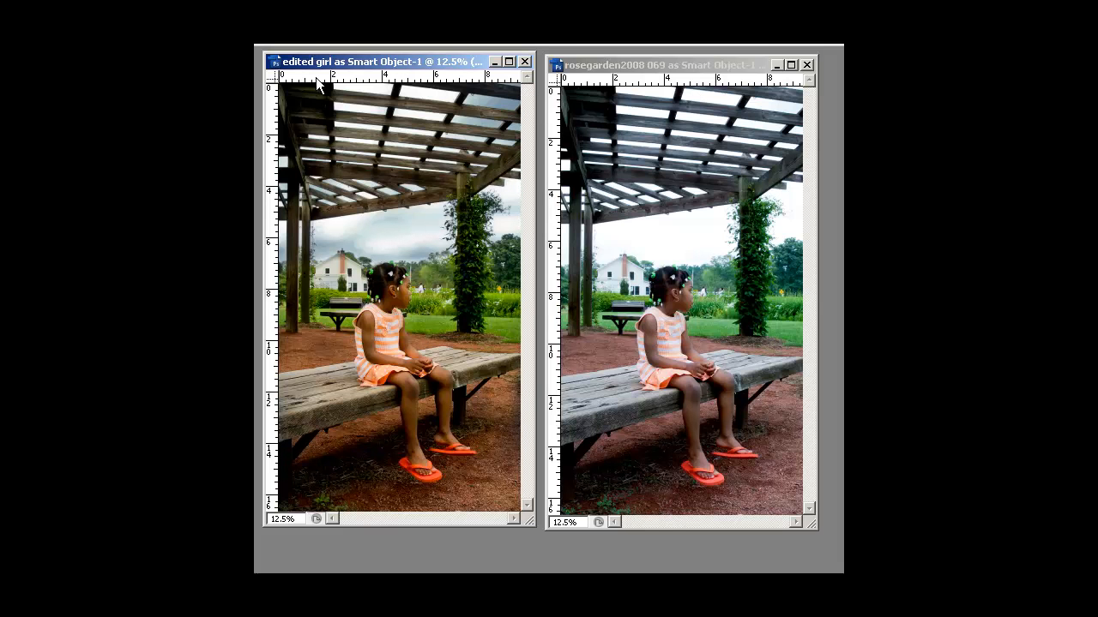
{"action": "key", "text": "Tab"}
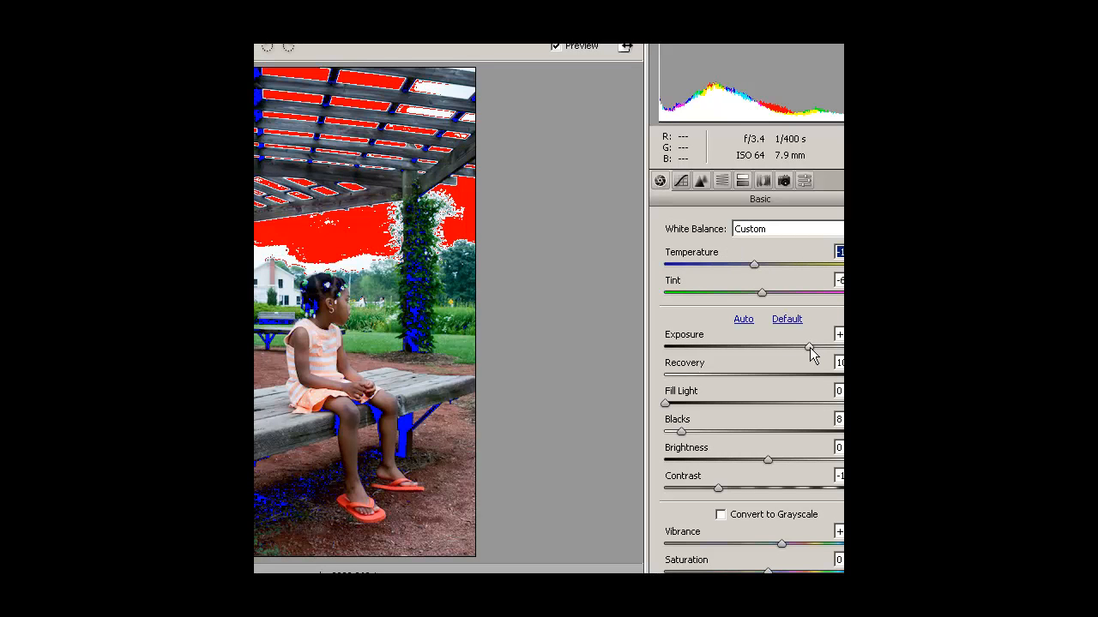
- Lower the photo's raw Exposure to about -1.6 so the clouds in the blown-out sky regain detail
{"action": "mouse_move", "coordinate": [810, 347]}
{"action": "left_mouse_down"}
{"action": "mouse_move", "coordinate": [694, 346]}
{"action": "mouse_move", "coordinate": [812, 342]}
{"action": "left_mouse_up"}
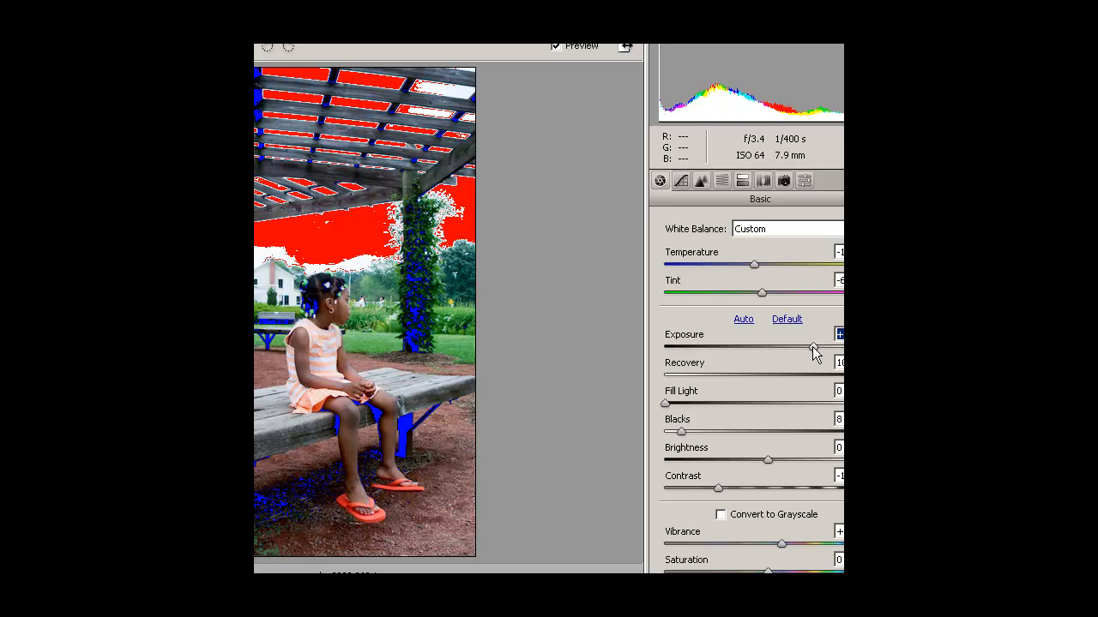
{"action": "left_click_drag", "start_coordinate": [815, 353], "coordinate": [771, 350]}
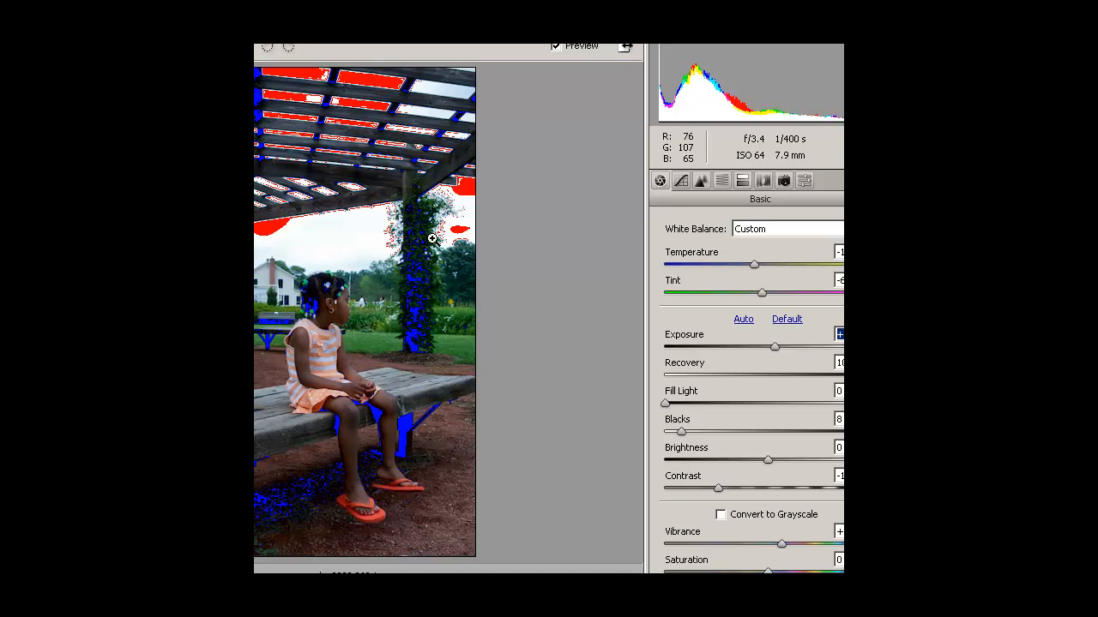
{"action": "left_click_drag", "start_coordinate": [776, 345], "coordinate": [730, 342]}
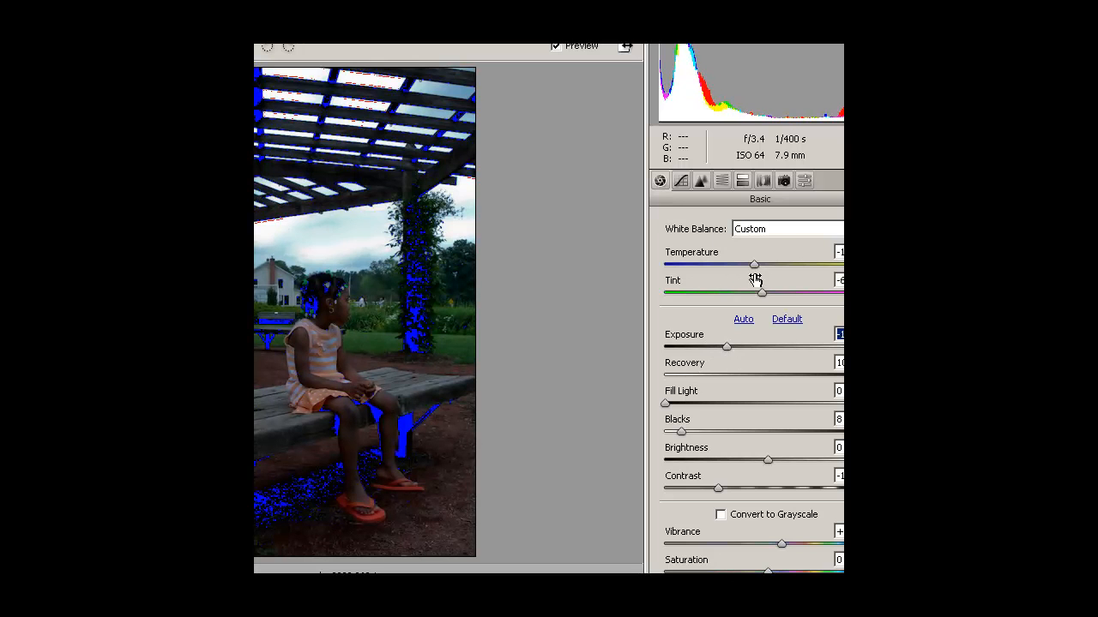
- Set the sky version's Temperature to -8, Blacks to 6 and Brightness to +6, and open it as a smart object
{"action": "mouse_move", "coordinate": [755, 264]}
{"action": "left_mouse_down"}
{"action": "mouse_move", "coordinate": [774, 265]}
{"action": "mouse_move", "coordinate": [760, 264]}
{"action": "left_mouse_up"}
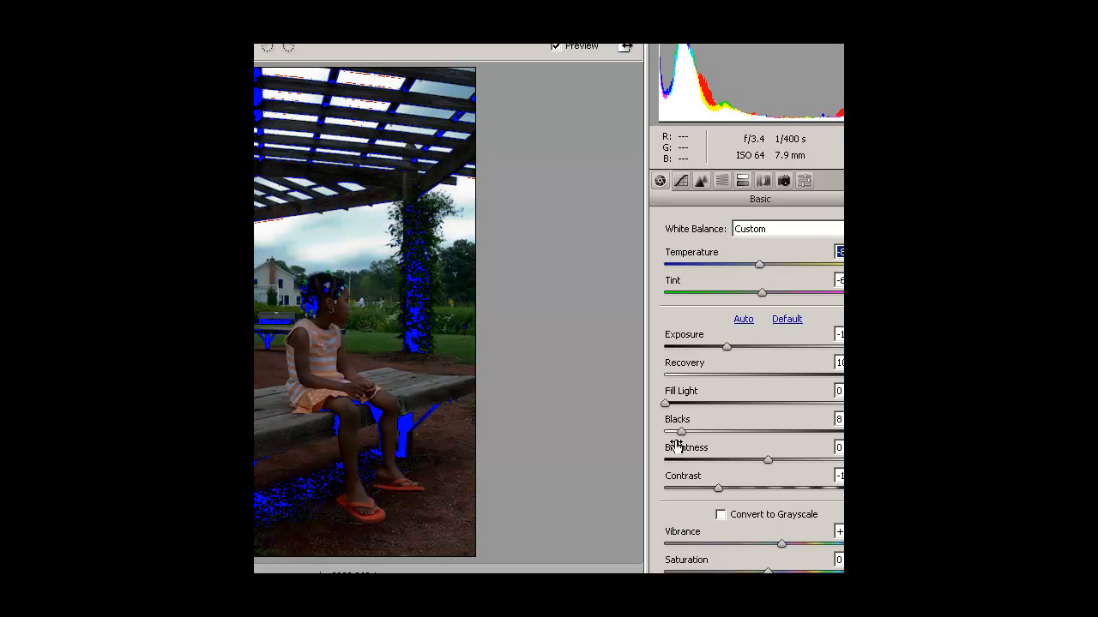
{"action": "left_click_drag", "start_coordinate": [683, 431], "coordinate": [677, 434]}
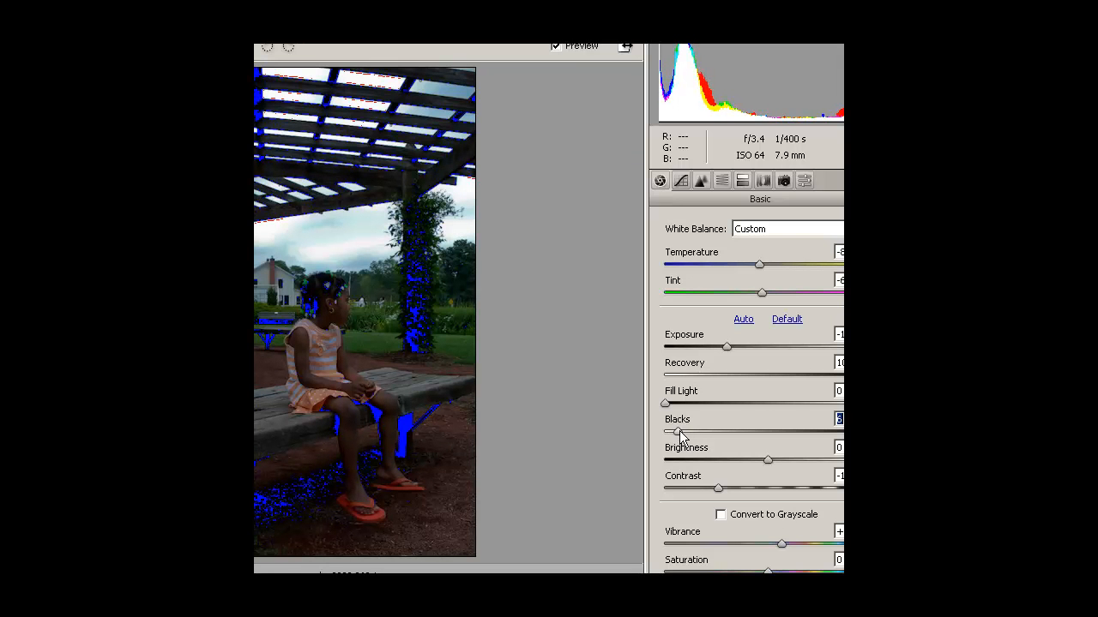
{"action": "mouse_move", "coordinate": [766, 458]}
{"action": "left_mouse_down"}
{"action": "mouse_move", "coordinate": [756, 458]}
{"action": "mouse_move", "coordinate": [774, 452]}
{"action": "left_mouse_up"}
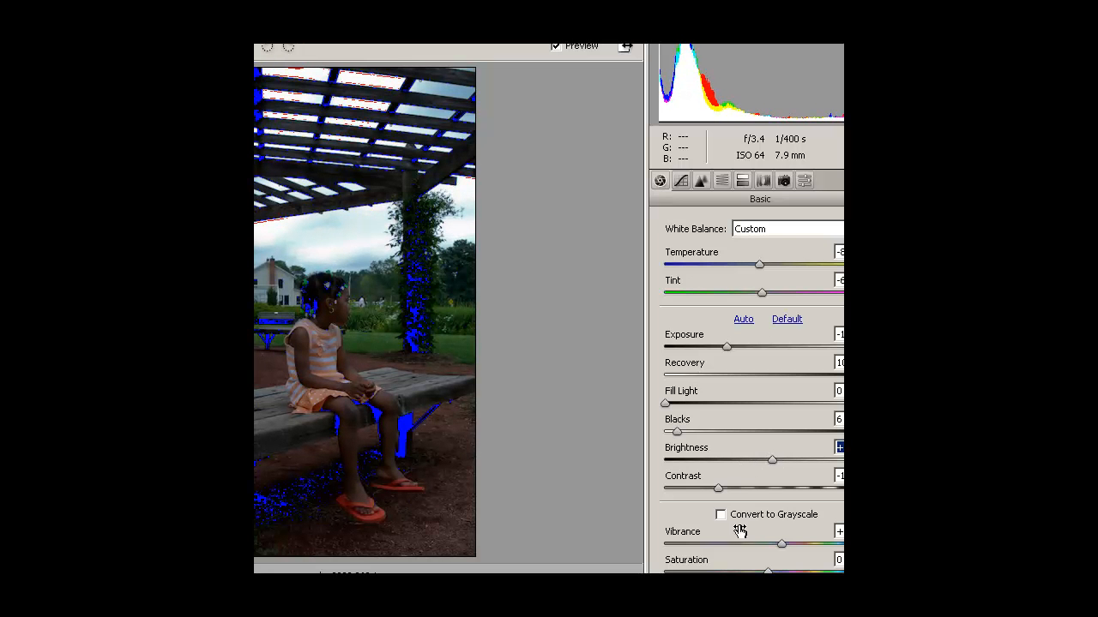
{"action": "left_click", "coordinate": [782, 546]}
{"action": "key", "text": "Return"}
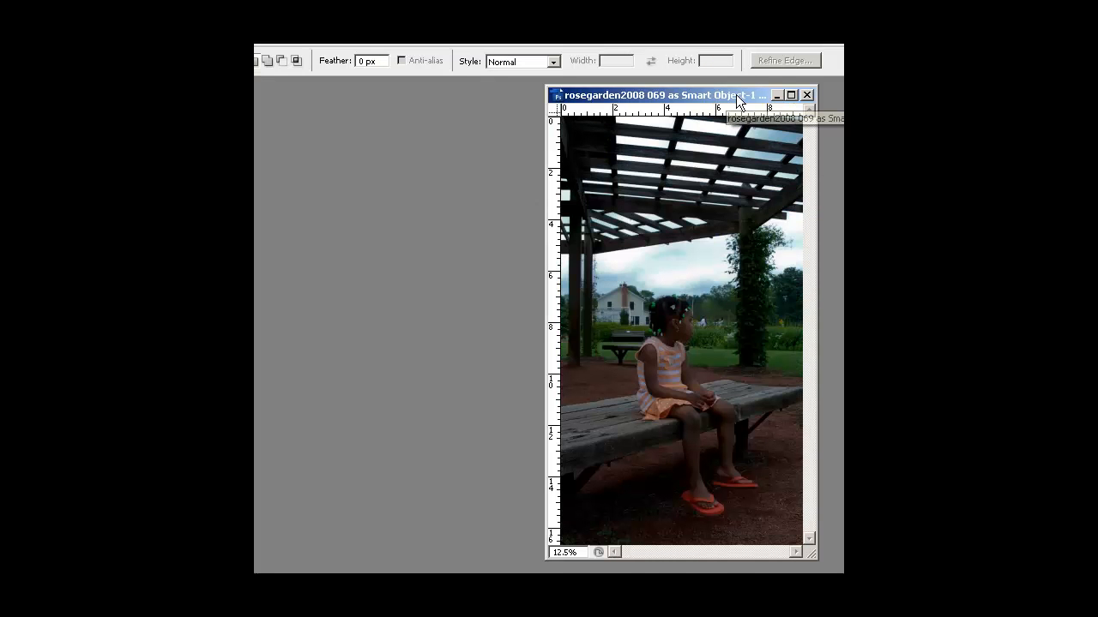
- Arrange the workspace with the panels shown, the photo window beside the toolbox, and the Layers panel floating separately
{"action": "left_click_drag", "start_coordinate": [736, 94], "coordinate": [592, 93]}
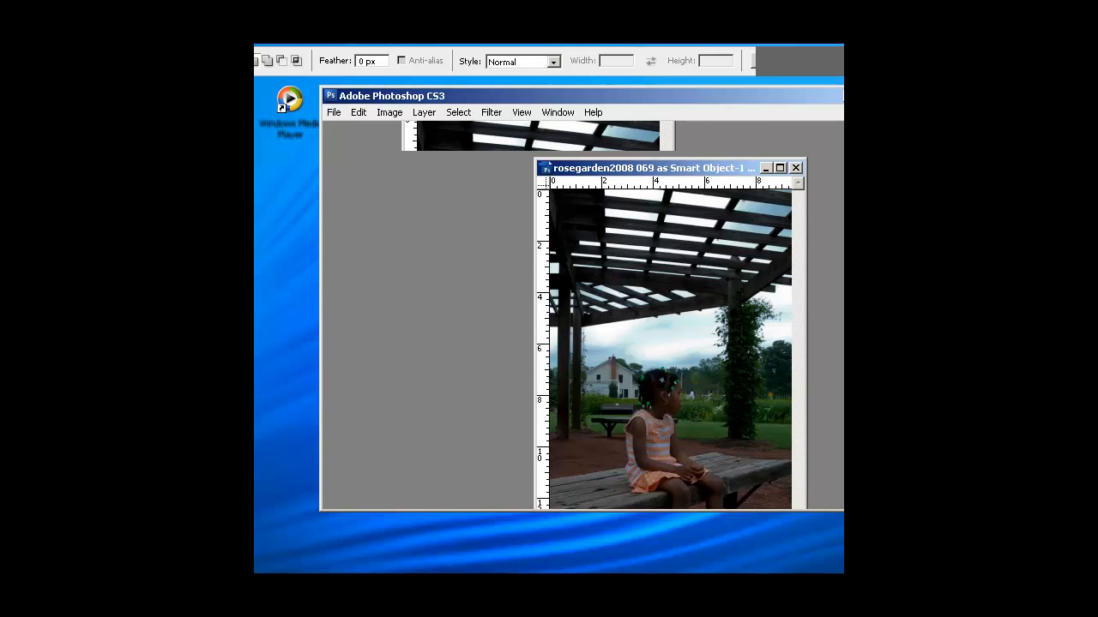
{"action": "key", "text": "Tab"}
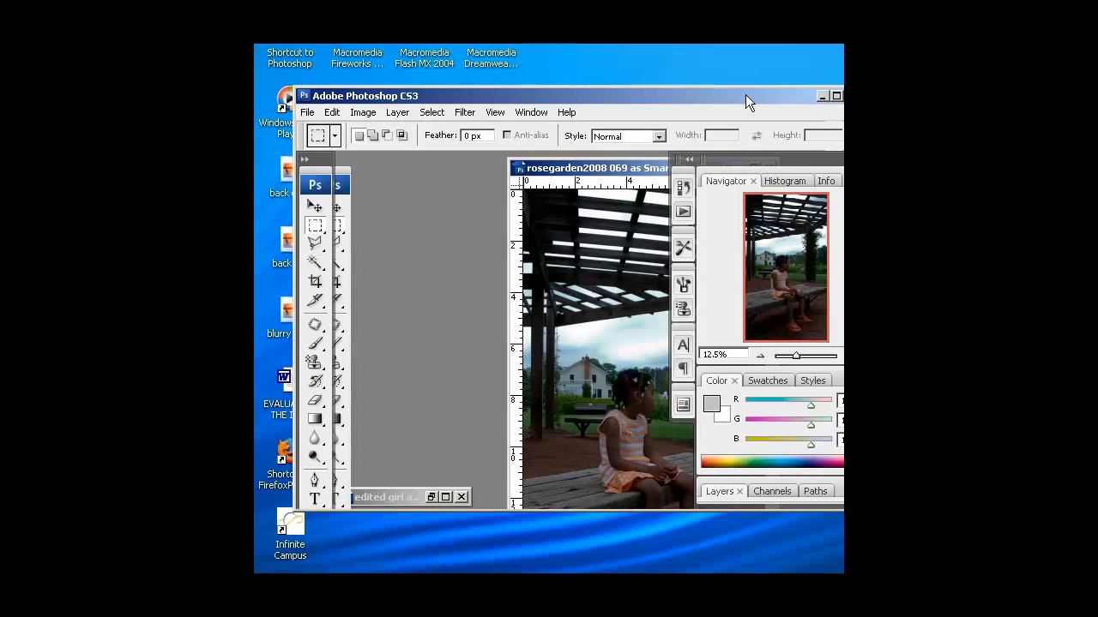
{"action": "left_click_drag", "start_coordinate": [690, 72], "coordinate": [711, 55]}
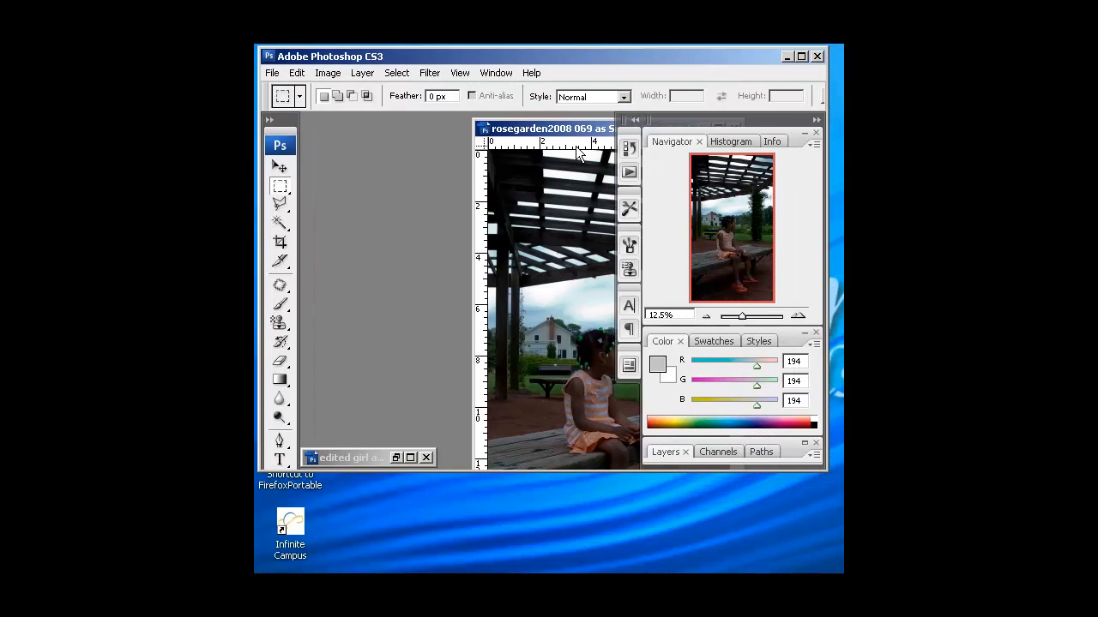
{"action": "left_click_drag", "start_coordinate": [561, 130], "coordinate": [402, 123]}
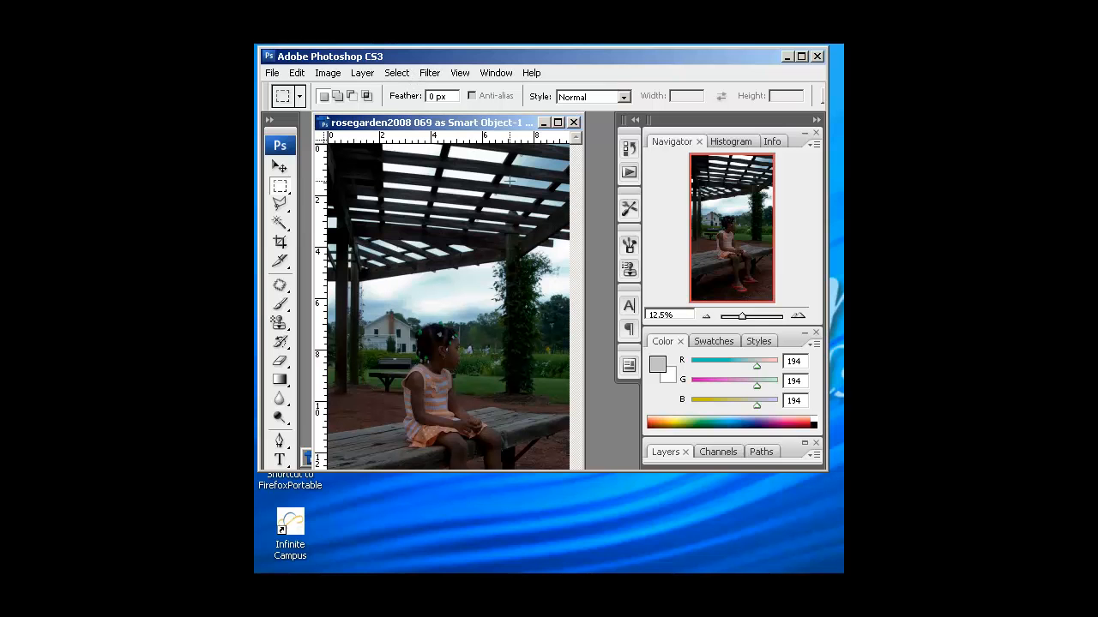
{"action": "left_click_drag", "start_coordinate": [764, 470], "coordinate": [763, 567]}
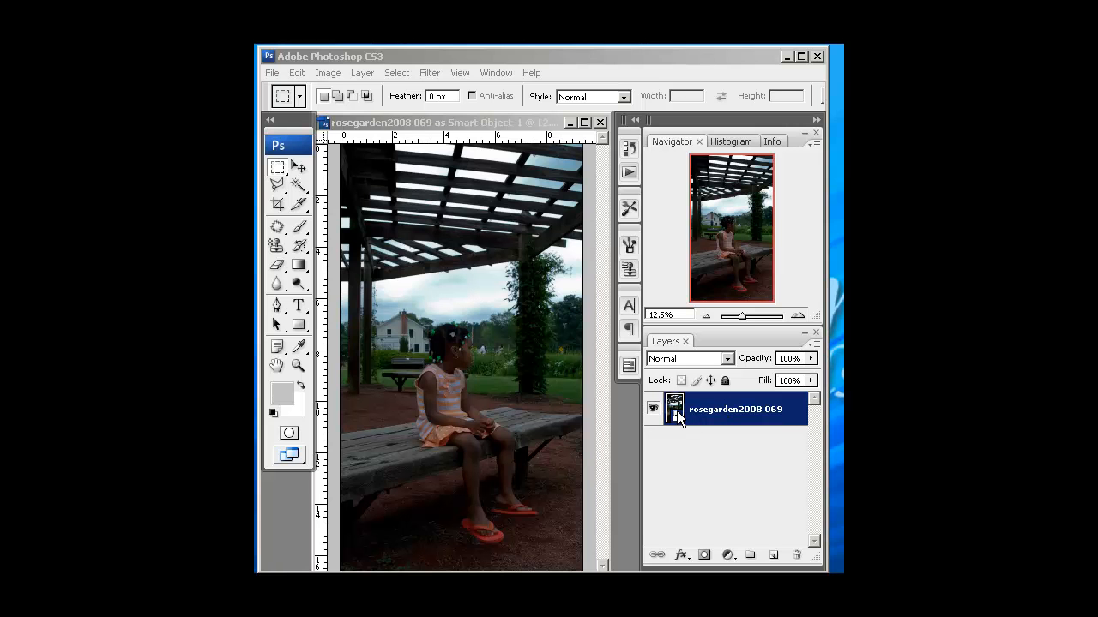
{"action": "left_click", "coordinate": [746, 399]}
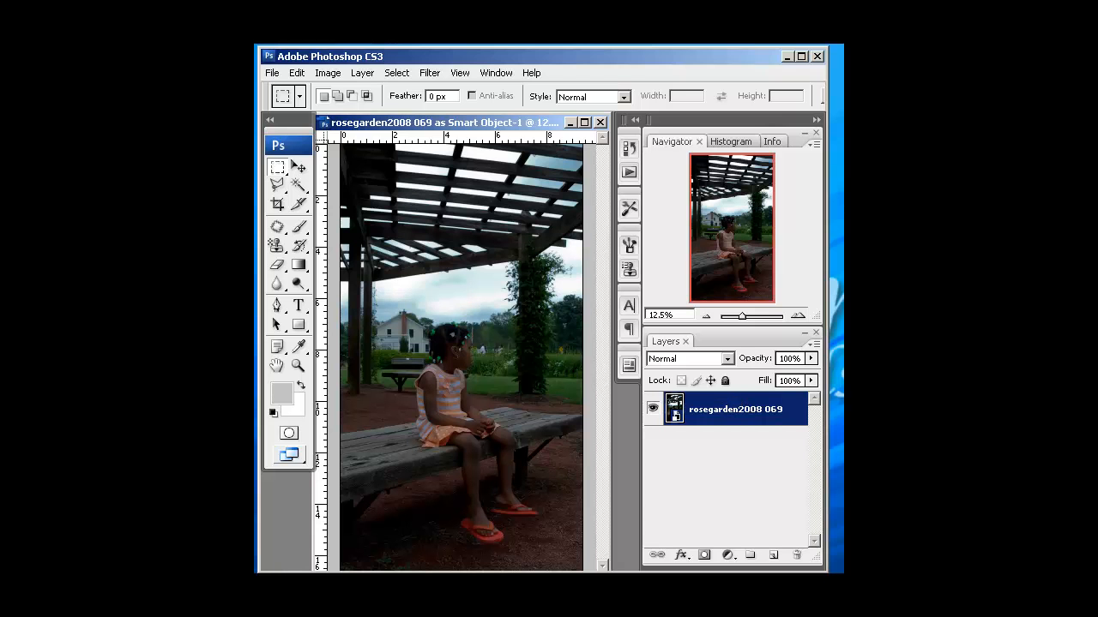
{"action": "left_click_drag", "start_coordinate": [664, 342], "coordinate": [656, 365]}
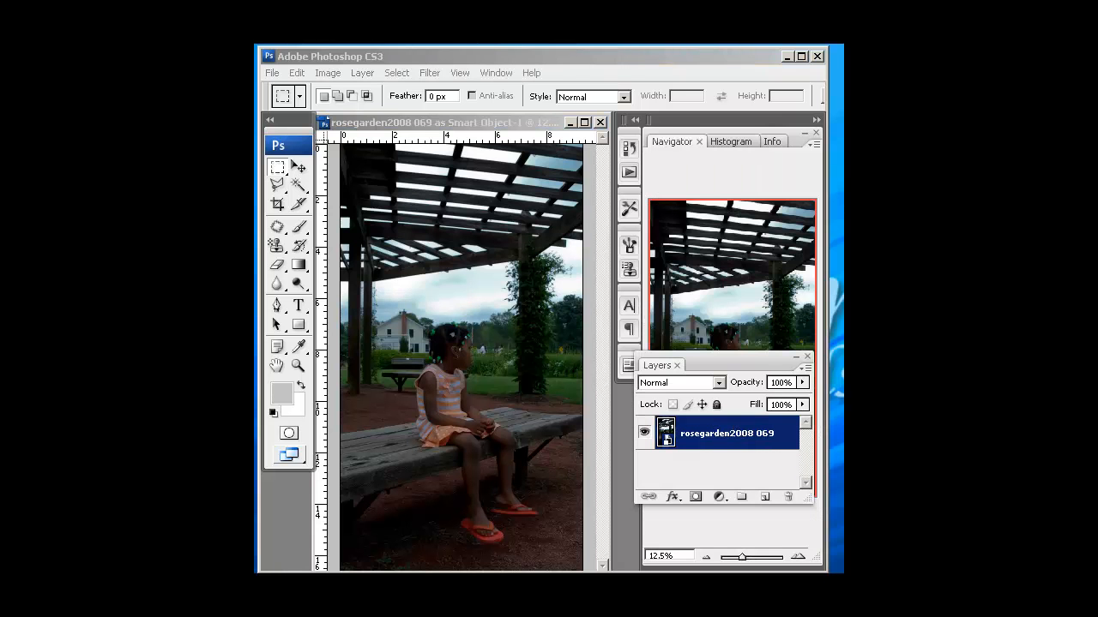
- Duplicate the rosegarden2008 069 layer with New Smart Object via Copy
{"action": "left_click", "coordinate": [707, 426]}
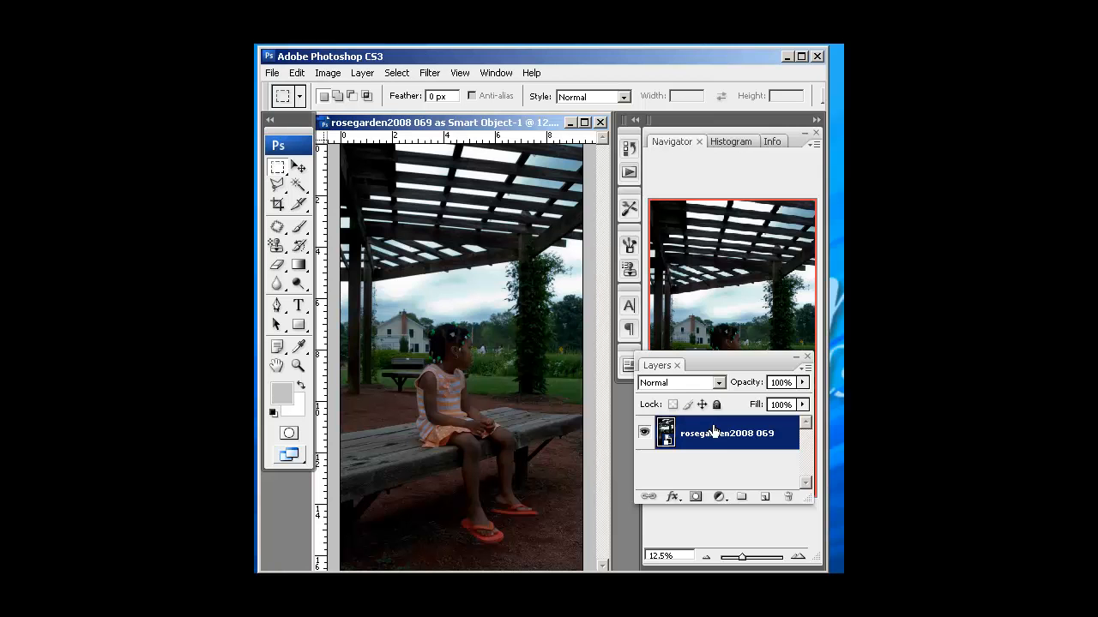
{"action": "right_click", "coordinate": [710, 427]}
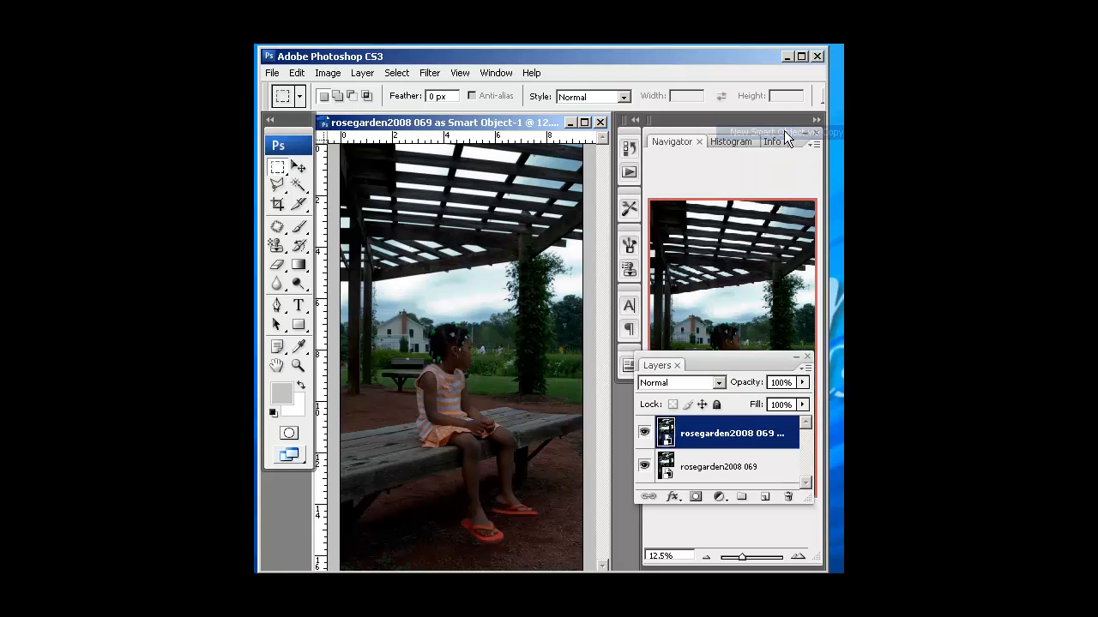
{"action": "left_click", "coordinate": [787, 139]}
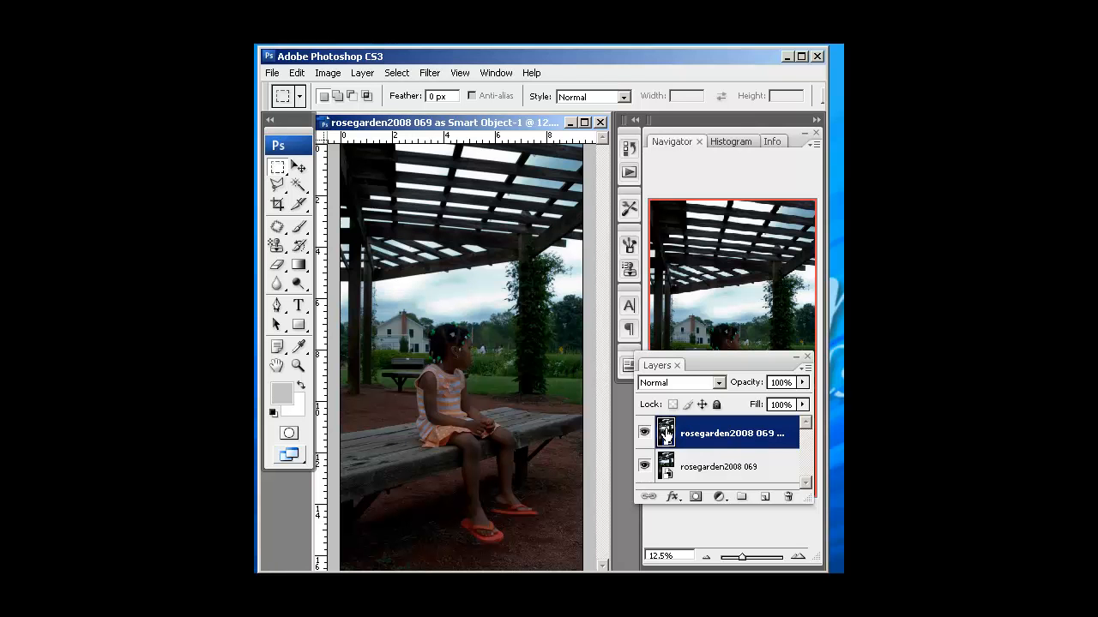
- Open the copied smart object's raw settings and set Temperature to +7, Exposure to about +1.5 and Fill Light to 12
{"action": "double_click", "coordinate": [667, 431]}
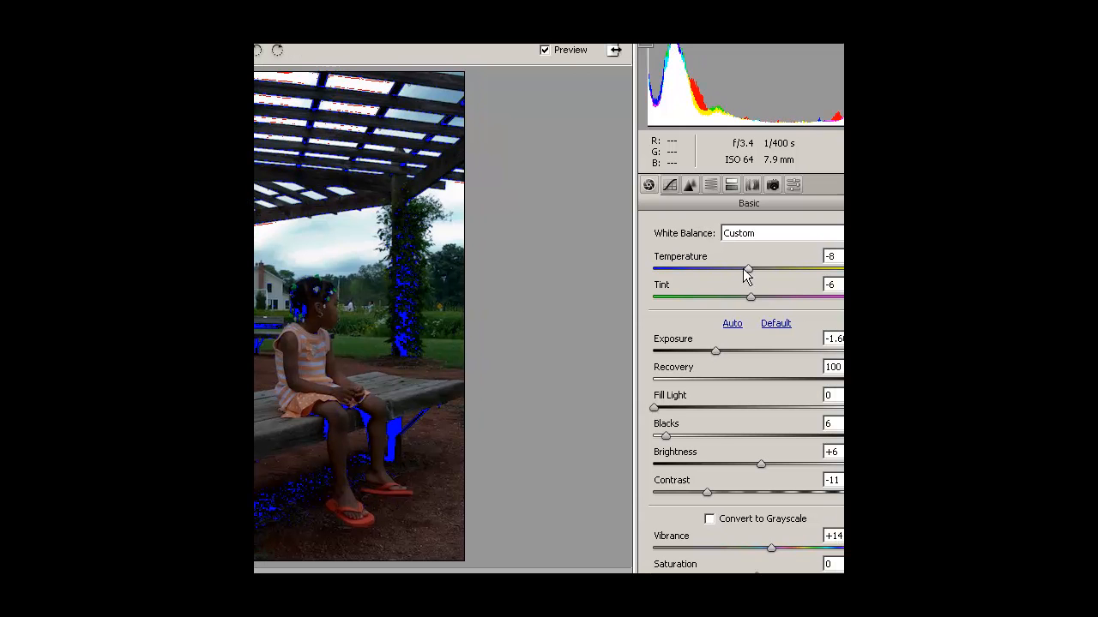
{"action": "left_click_drag", "start_coordinate": [746, 269], "coordinate": [764, 268]}
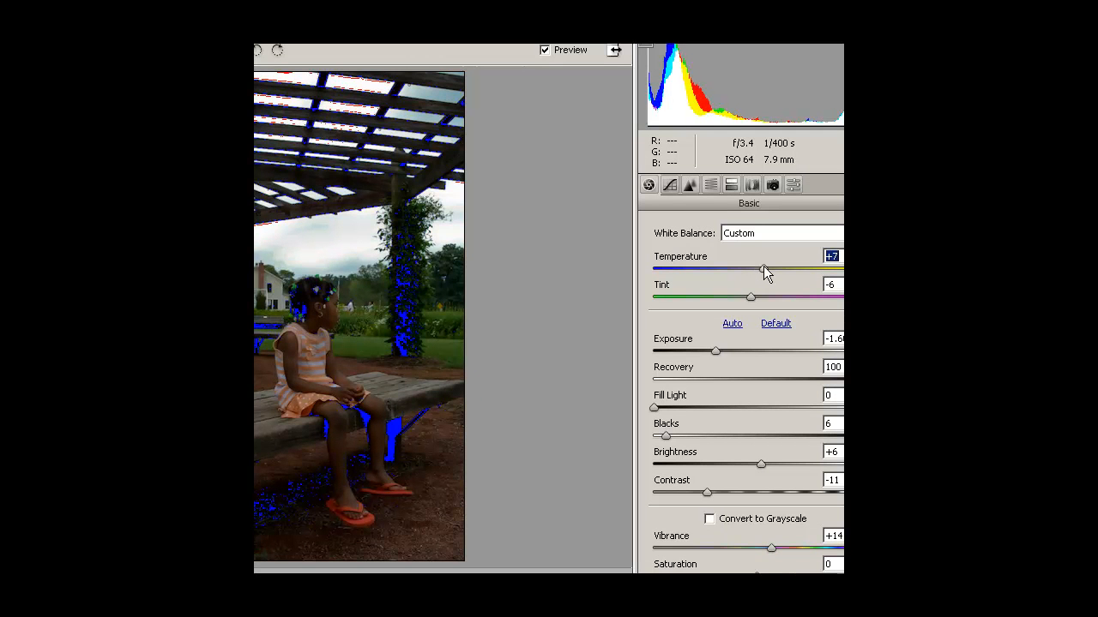
{"action": "left_click_drag", "start_coordinate": [718, 349], "coordinate": [799, 347]}
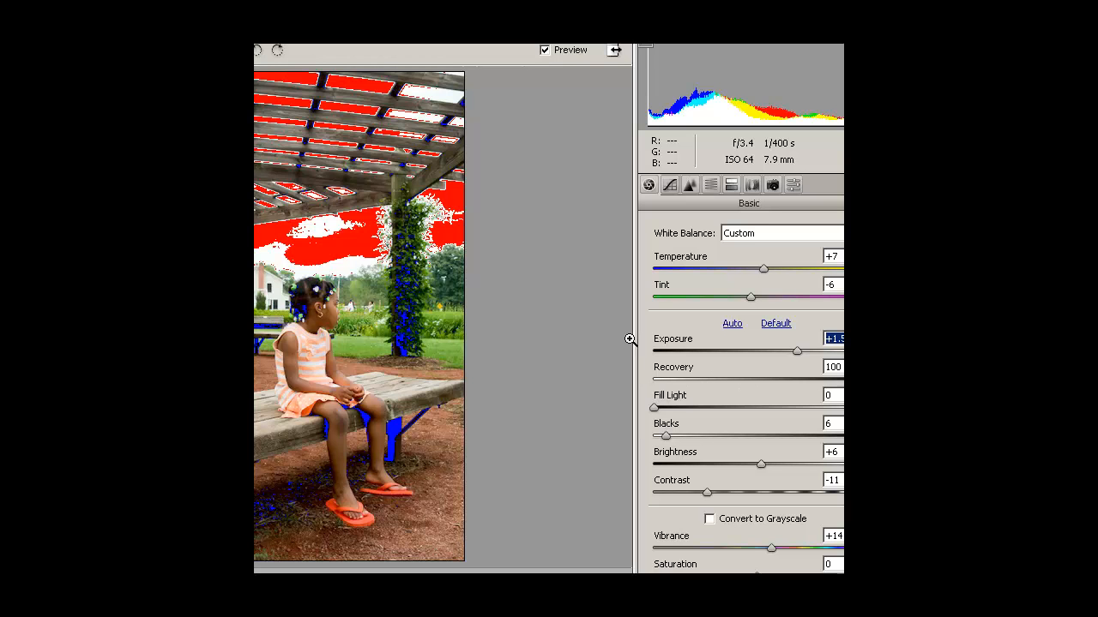
{"action": "left_click", "coordinate": [653, 408]}
{"action": "left_click_drag", "start_coordinate": [657, 406], "coordinate": [677, 408]}
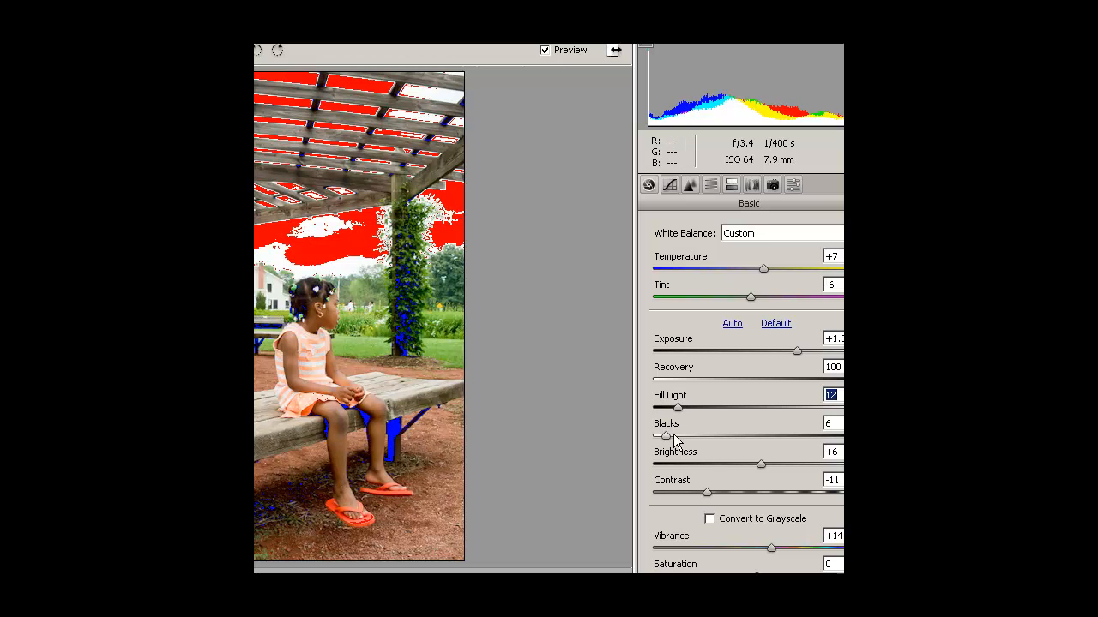
- Set the copy's Blacks to 2, Brightness to -14 and Contrast to +4, warm the Temperature slightly, and apply the raw settings
{"action": "left_click_drag", "start_coordinate": [668, 440], "coordinate": [660, 438]}
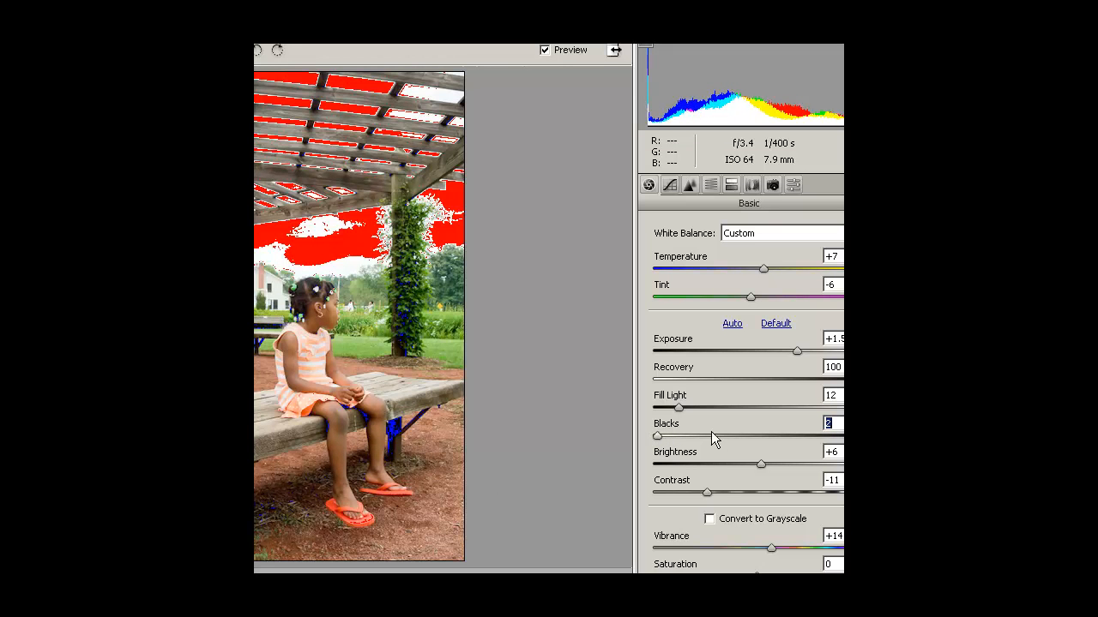
{"action": "mouse_move", "coordinate": [761, 464]}
{"action": "left_mouse_down"}
{"action": "mouse_move", "coordinate": [735, 464]}
{"action": "mouse_move", "coordinate": [747, 464]}
{"action": "left_mouse_up"}
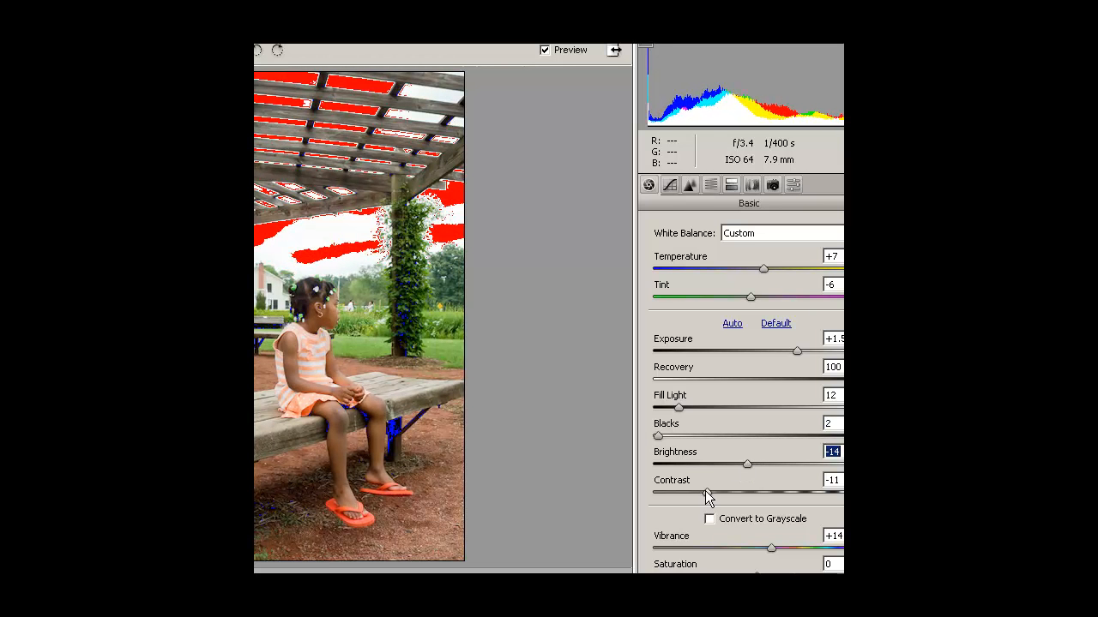
{"action": "left_click_drag", "start_coordinate": [708, 494], "coordinate": [728, 496]}
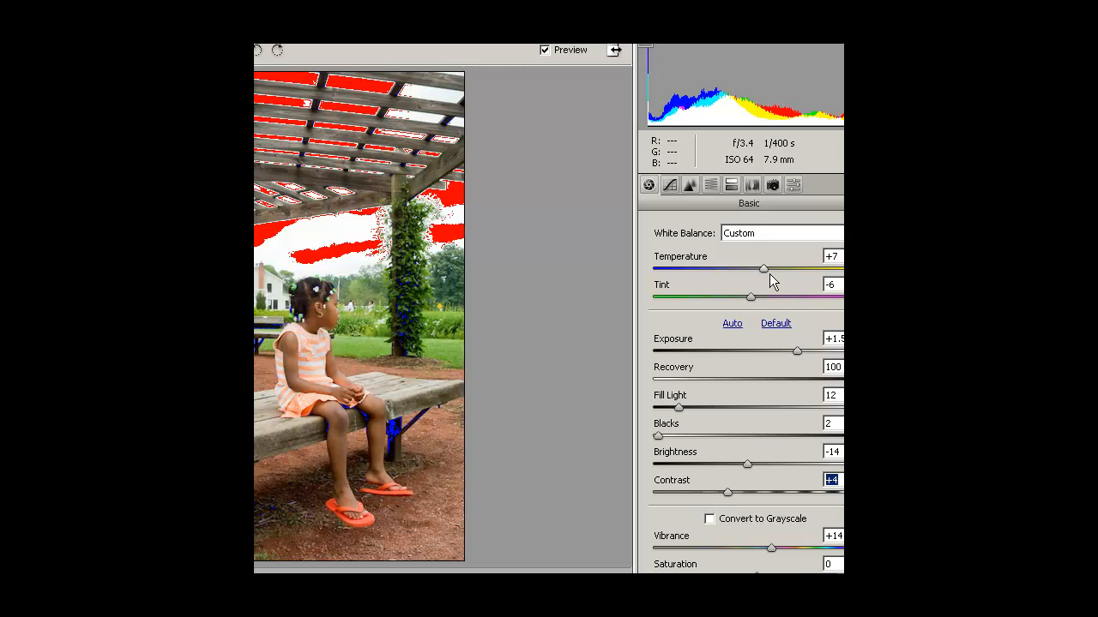
{"action": "left_click_drag", "start_coordinate": [763, 267], "coordinate": [766, 266]}
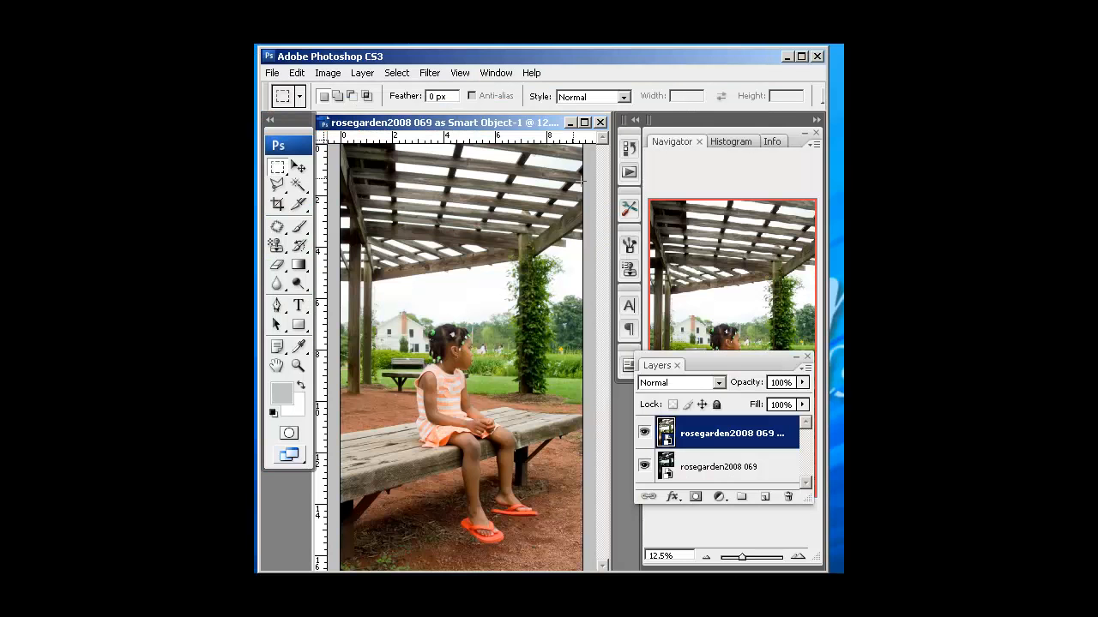
- Hide the brighter upper layer, and rename it foreground and the darker lower layer sky
{"action": "left_click", "coordinate": [644, 436]}
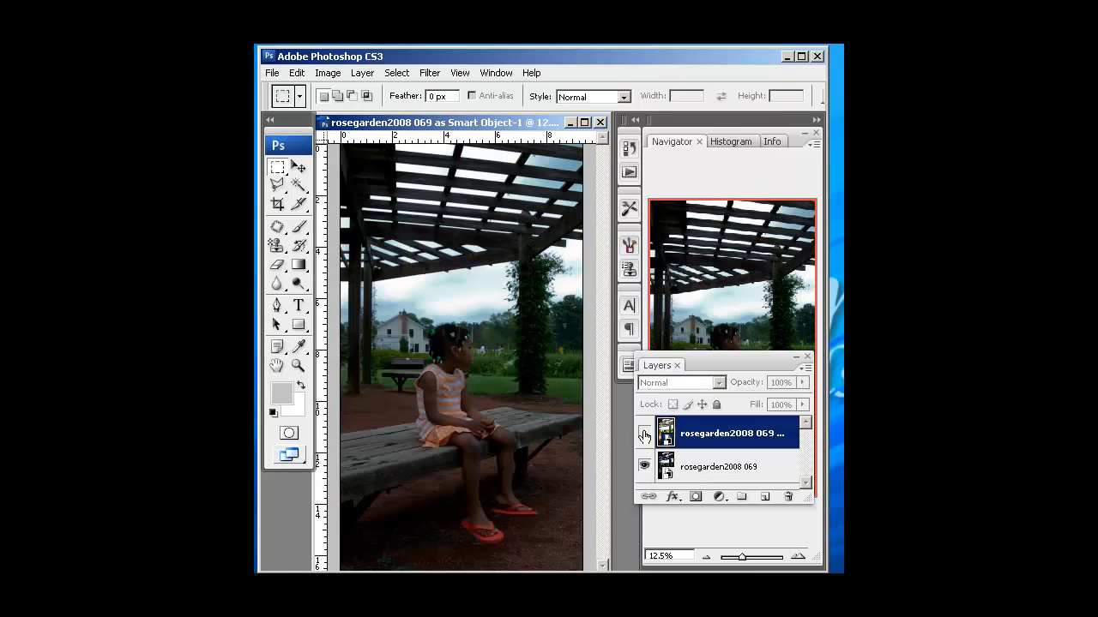
{"action": "left_click", "coordinate": [712, 470]}
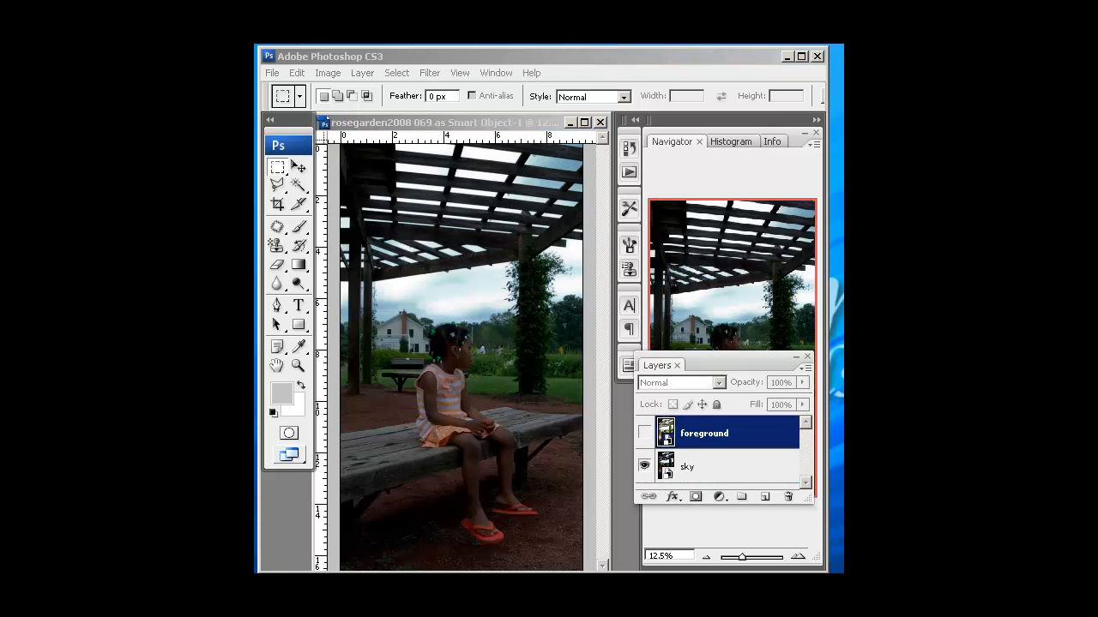
{"action": "left_click", "coordinate": [742, 430]}
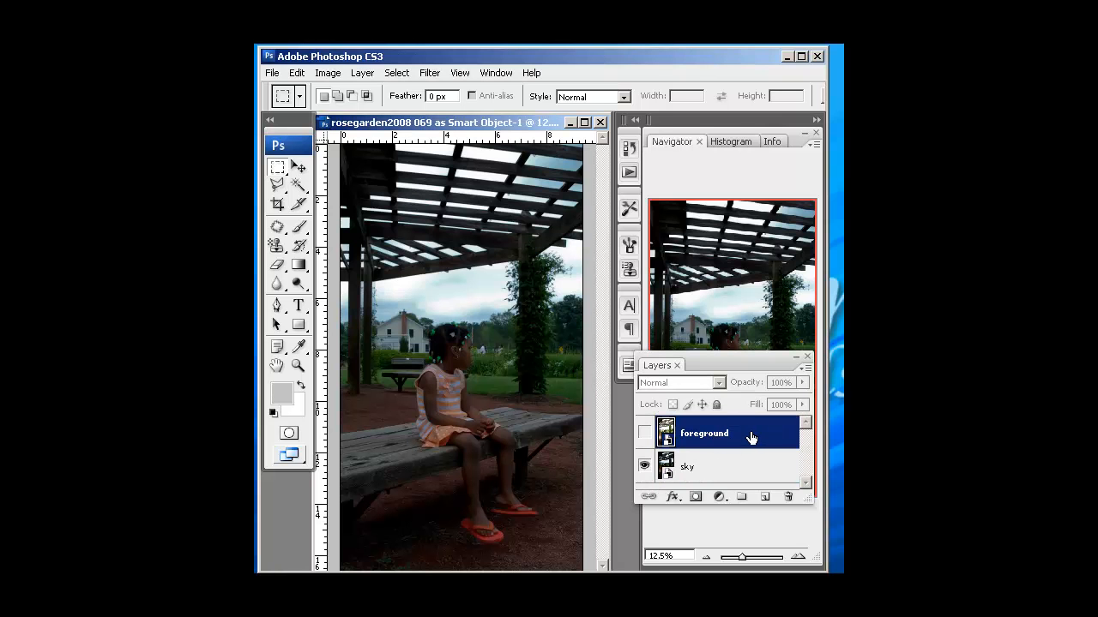
{"action": "right_click", "coordinate": [749, 435]}
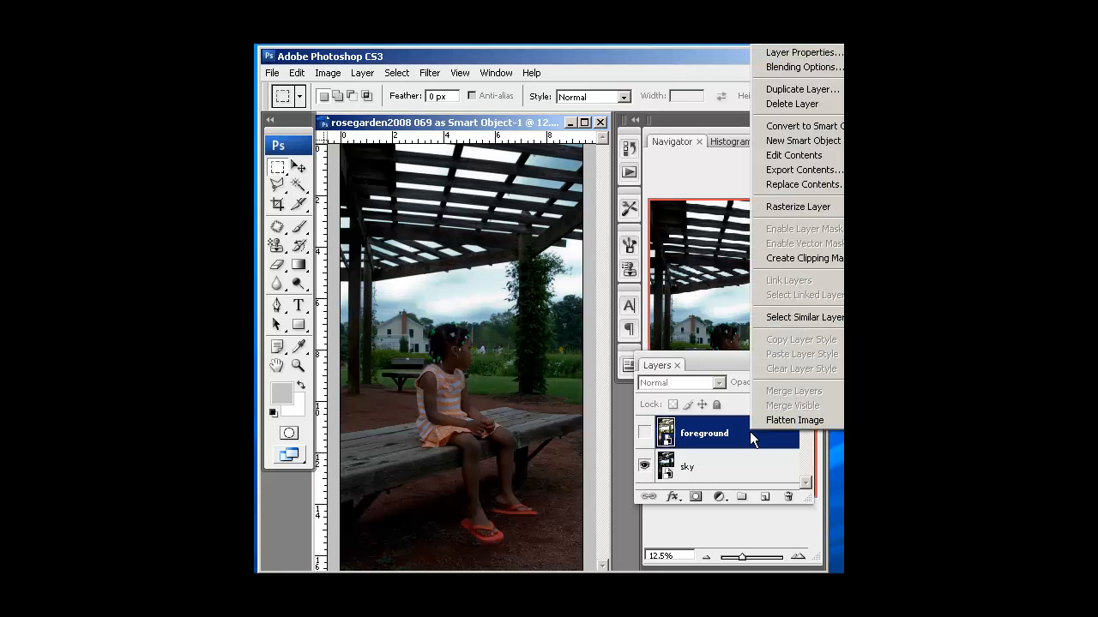
{"action": "left_click", "coordinate": [783, 54]}
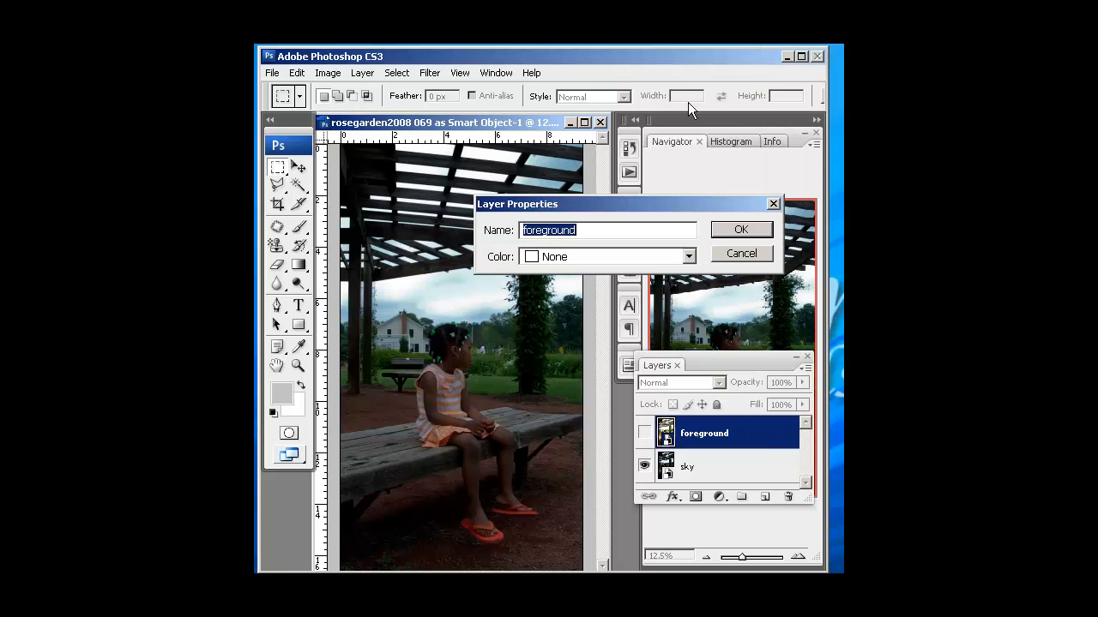
{"action": "left_click", "coordinate": [734, 253]}
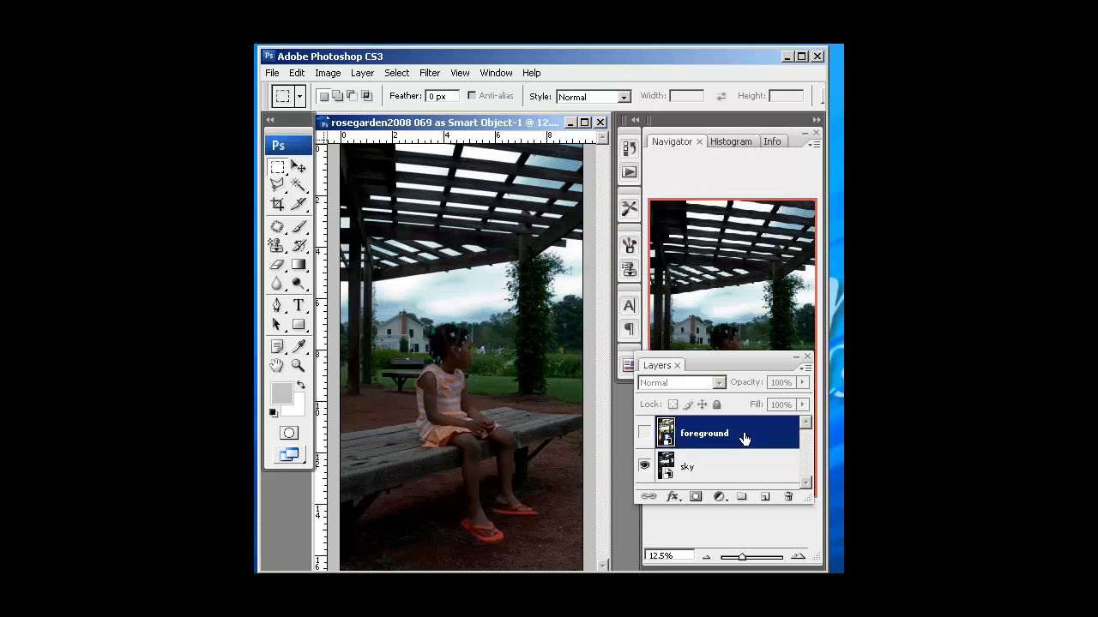
- Add a blank white layer mask to the hidden foreground layer
{"action": "left_click", "coordinate": [695, 499]}
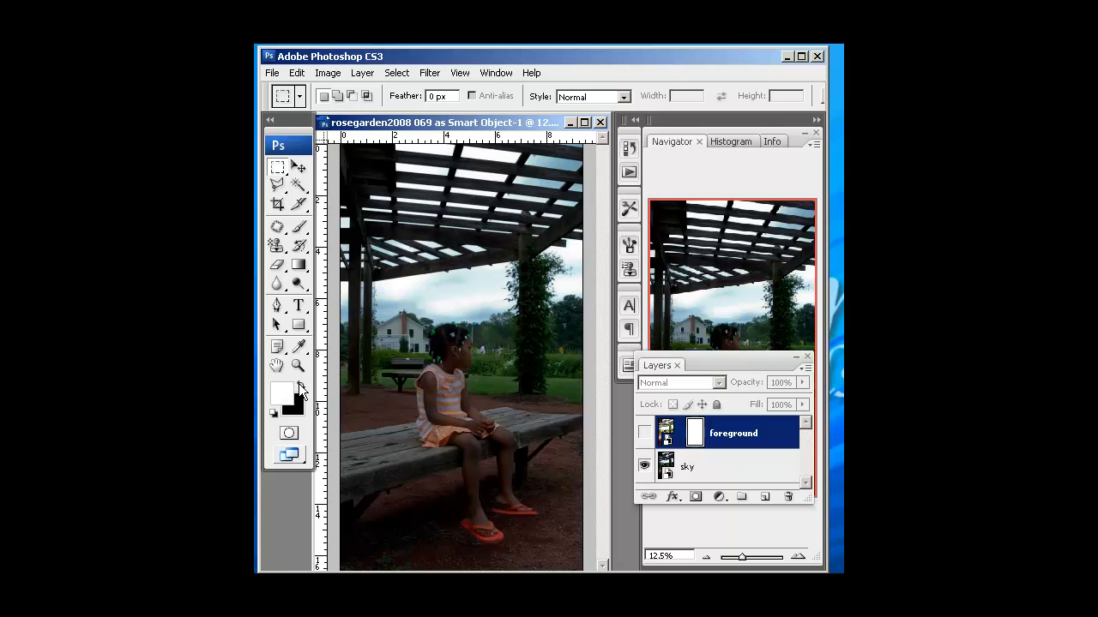
- Choose the Brush tool with black as the painting color and a soft 100 px tip at 0% hardness
{"action": "left_click", "coordinate": [300, 228]}
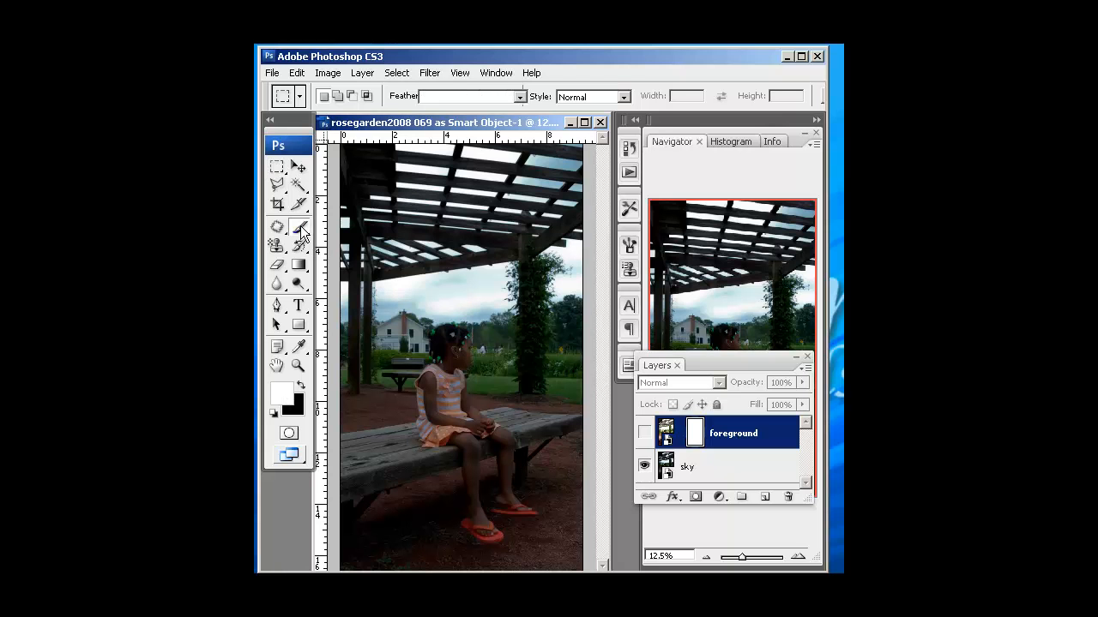
{"action": "left_click", "coordinate": [301, 386]}
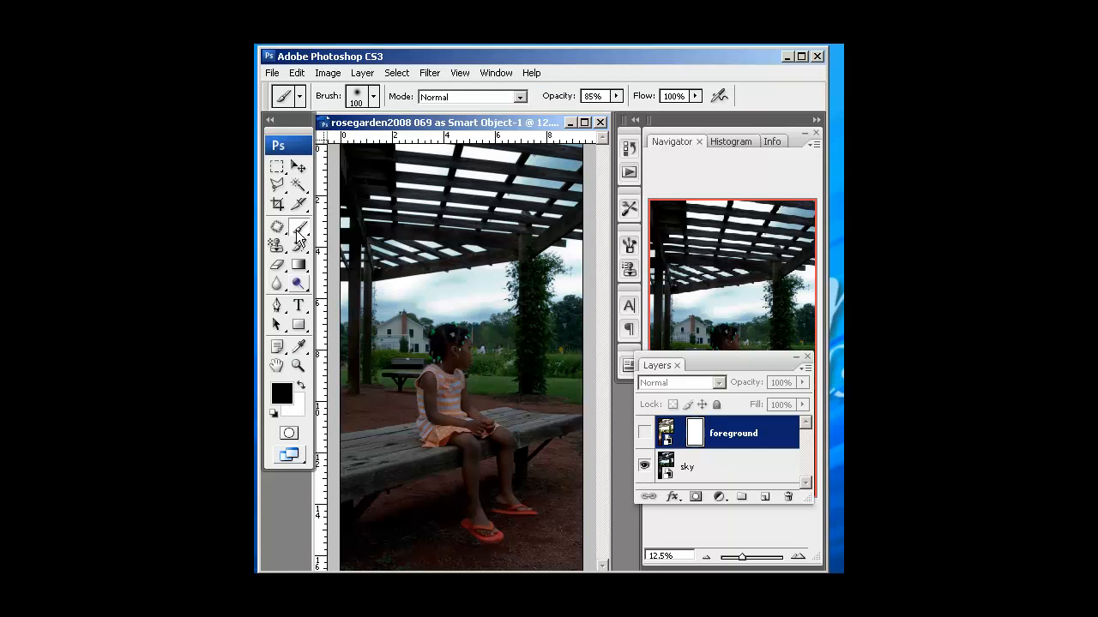
{"action": "left_click", "coordinate": [361, 96]}
{"action": "mouse_move", "coordinate": [268, 202]}
{"action": "left_mouse_down"}
{"action": "mouse_move", "coordinate": [333, 204]}
{"action": "mouse_move", "coordinate": [267, 204]}
{"action": "left_mouse_up"}
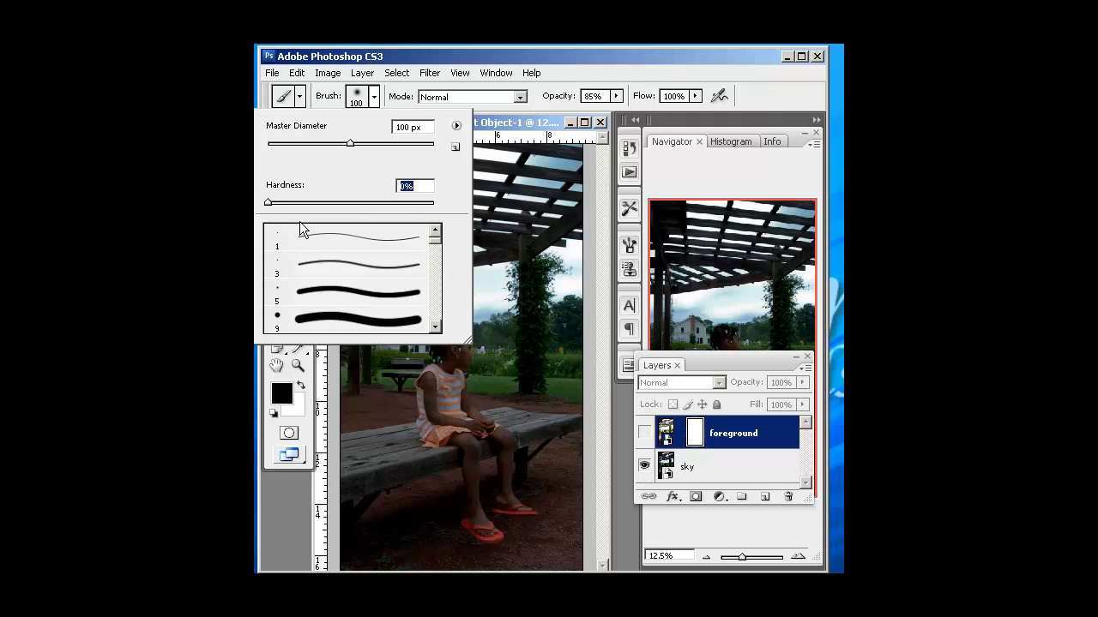
{"action": "left_click", "coordinate": [347, 171]}
{"action": "left_click", "coordinate": [544, 65]}
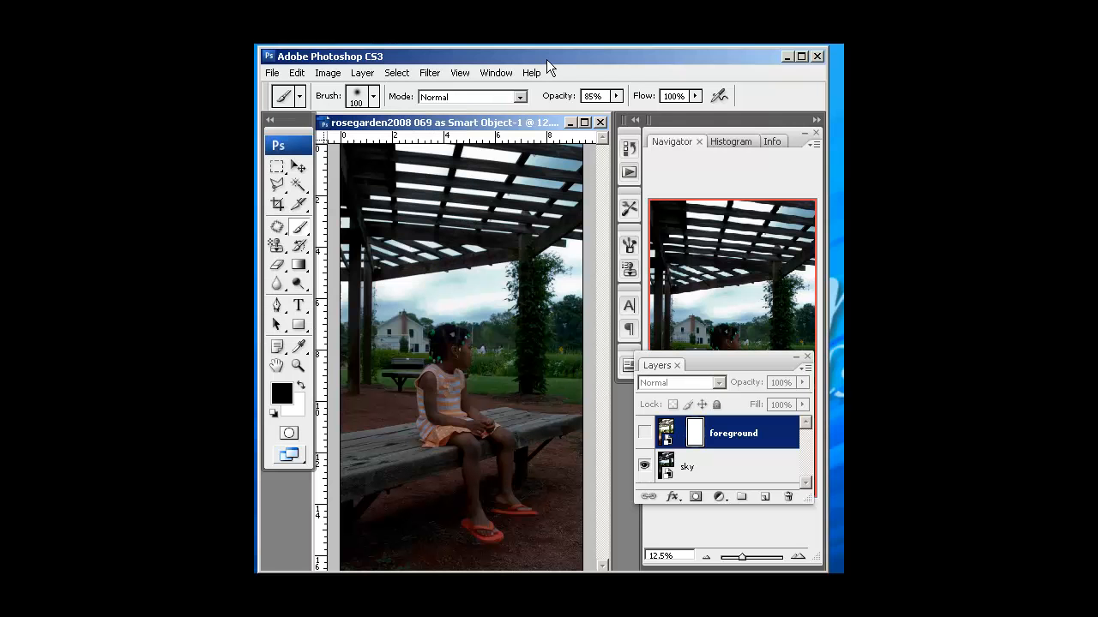
- Set the brush opacity to 62% and make the foreground layer's mask the painting target
{"action": "left_click", "coordinate": [617, 96]}
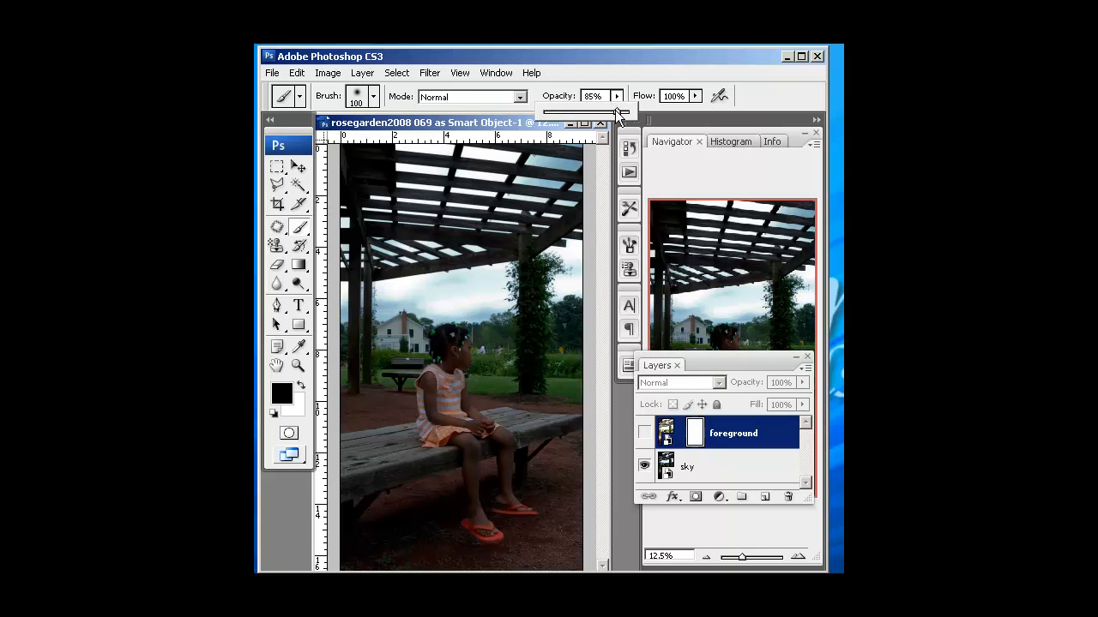
{"action": "mouse_move", "coordinate": [618, 110]}
{"action": "left_mouse_down"}
{"action": "mouse_move", "coordinate": [588, 112]}
{"action": "mouse_move", "coordinate": [598, 117]}
{"action": "left_mouse_up"}
{"action": "left_click", "coordinate": [696, 435]}
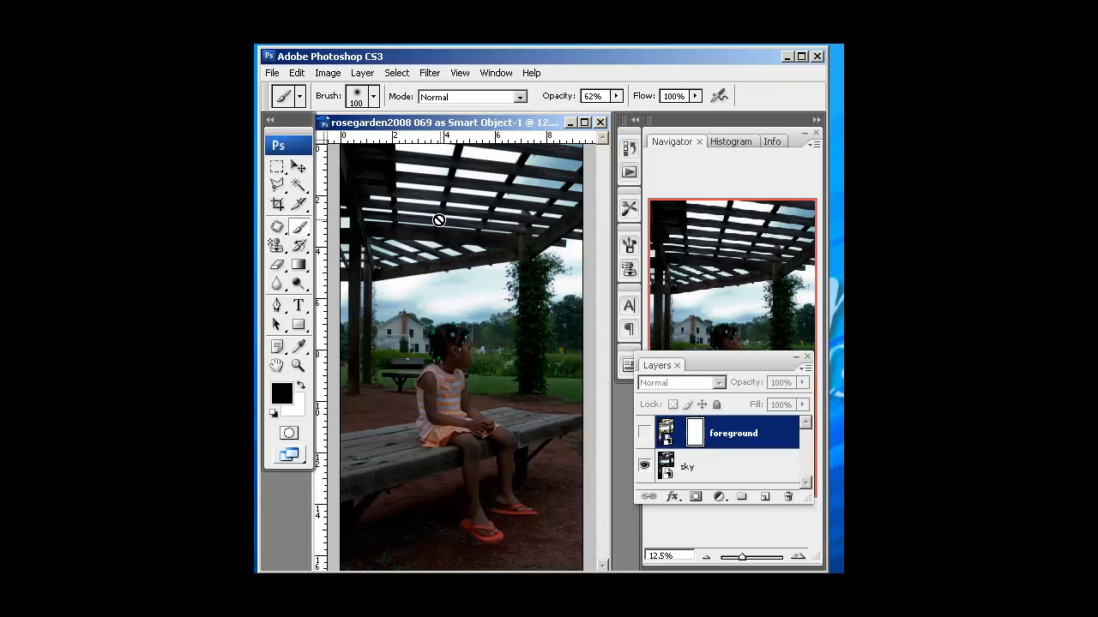